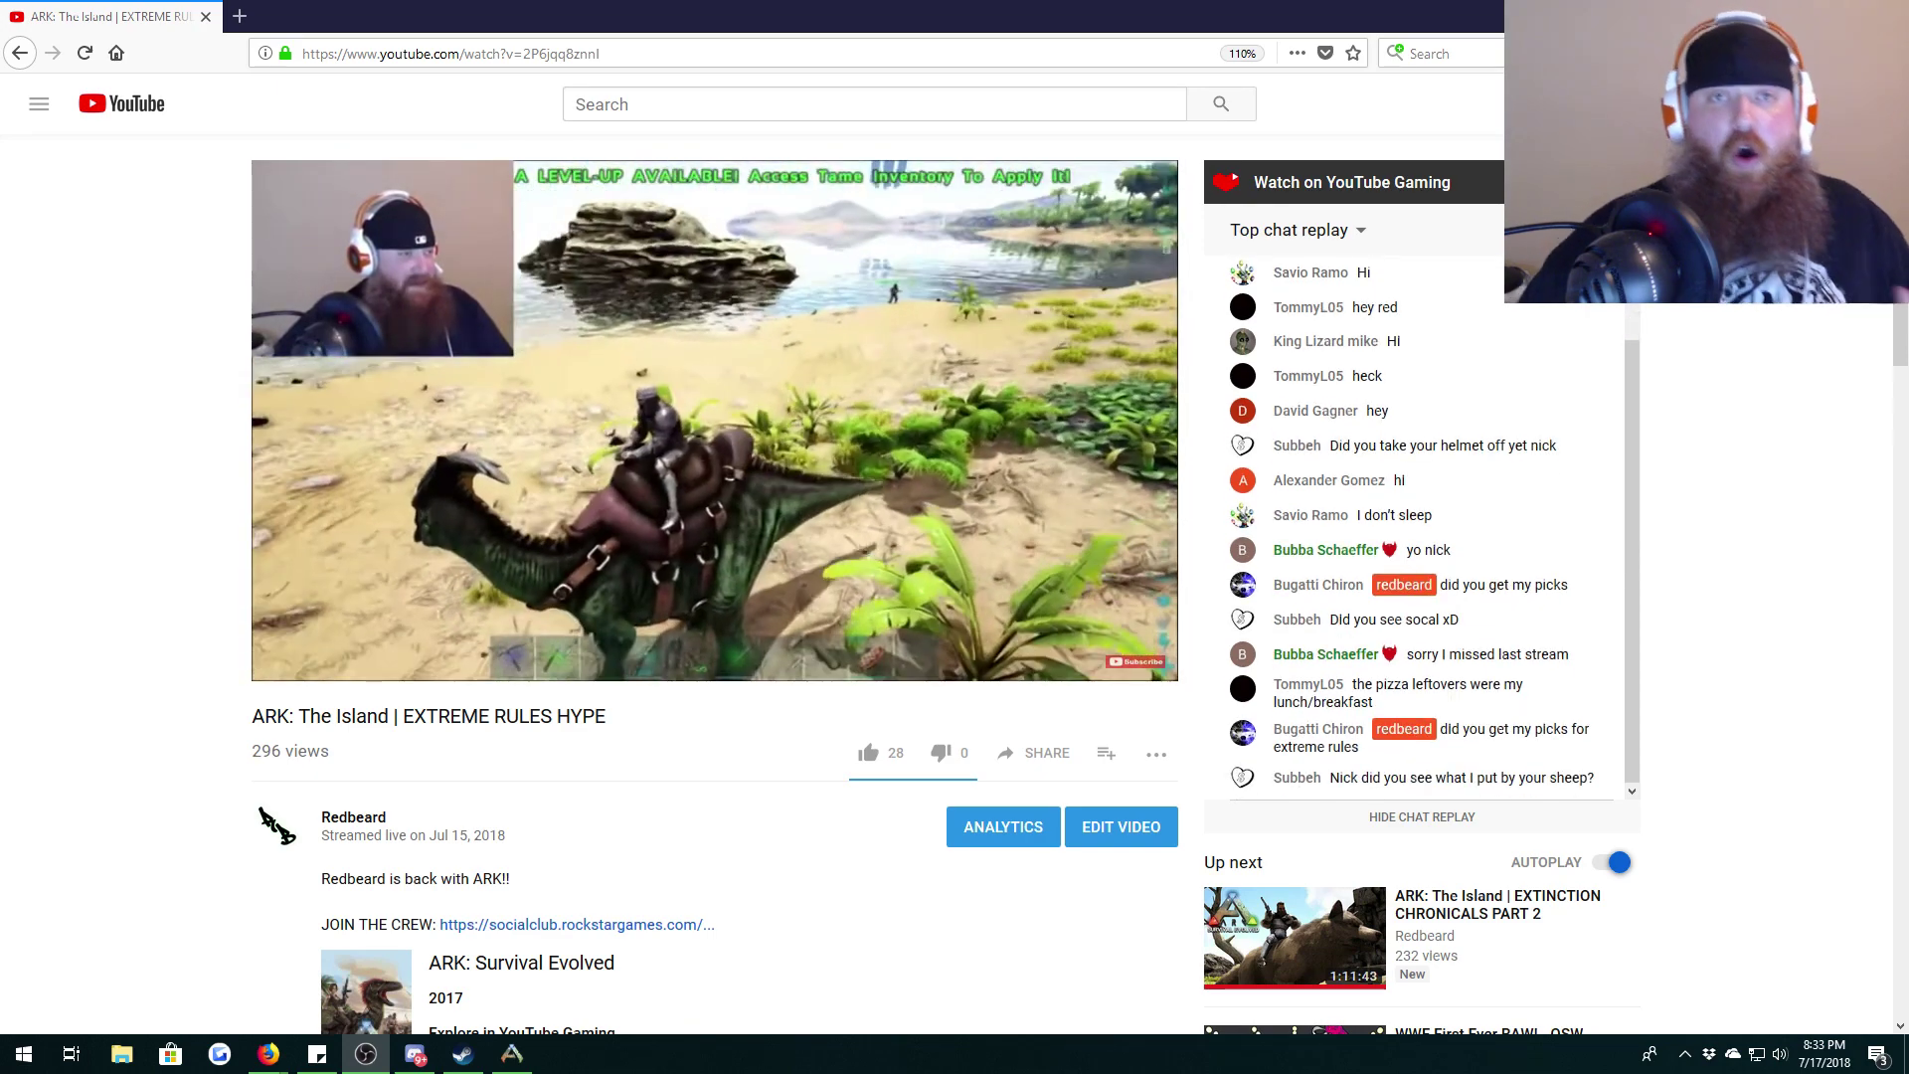
{"action": "scroll", "coordinate": [254, 627], "scroll_direction": "down", "scroll_amount": 5}
{"action": "scroll", "coordinate": [594, 601], "scroll_direction": "down", "scroll_amount": 1}
Step: Expand the stream's description to show the server and Discord links, then bring up Discord
{"action": "left_click", "coordinate": [362, 525]}
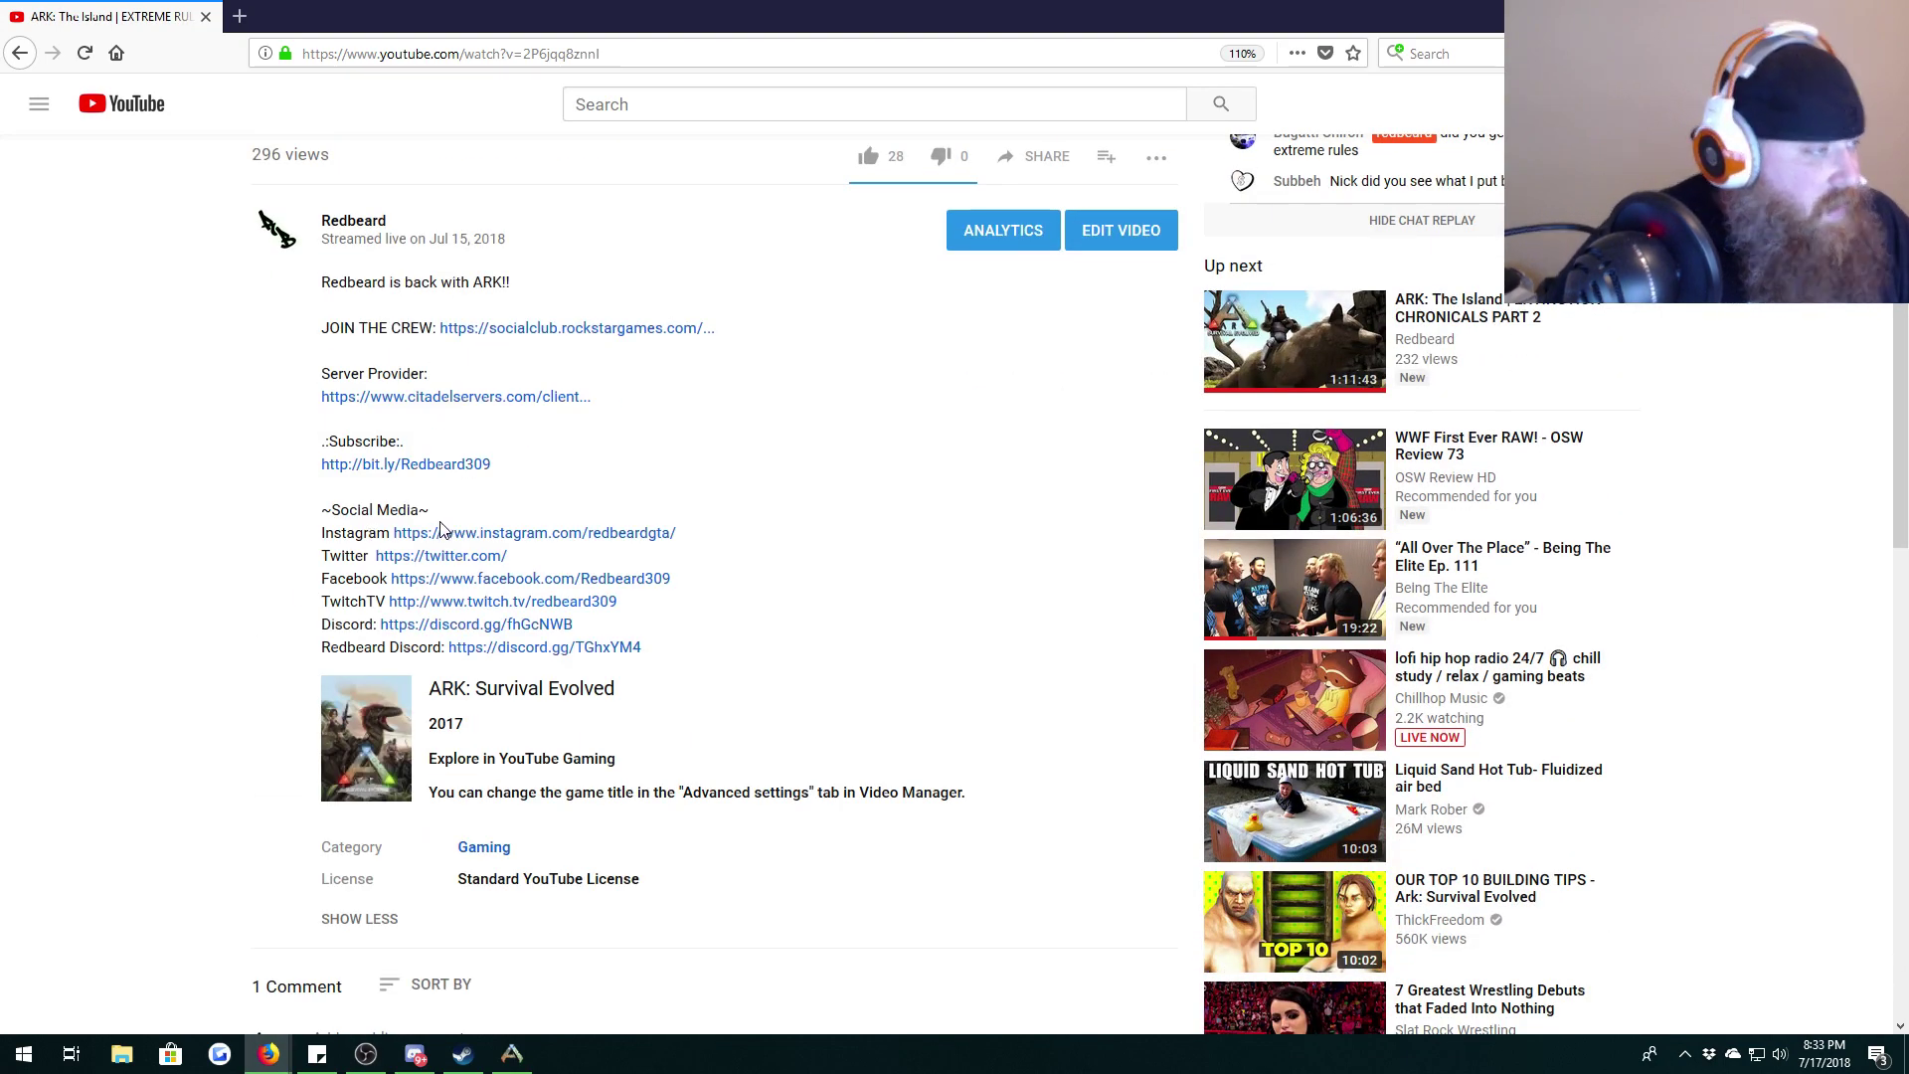
{"action": "left_click", "coordinate": [448, 1055]}
Step: Locate the pinned ARK server info in Discord's general channel and copy its IP
{"action": "left_click_drag", "start_coordinate": [1209, 234], "coordinate": [1074, 325]}
{"action": "mouse_move", "coordinate": [1471, 401]}
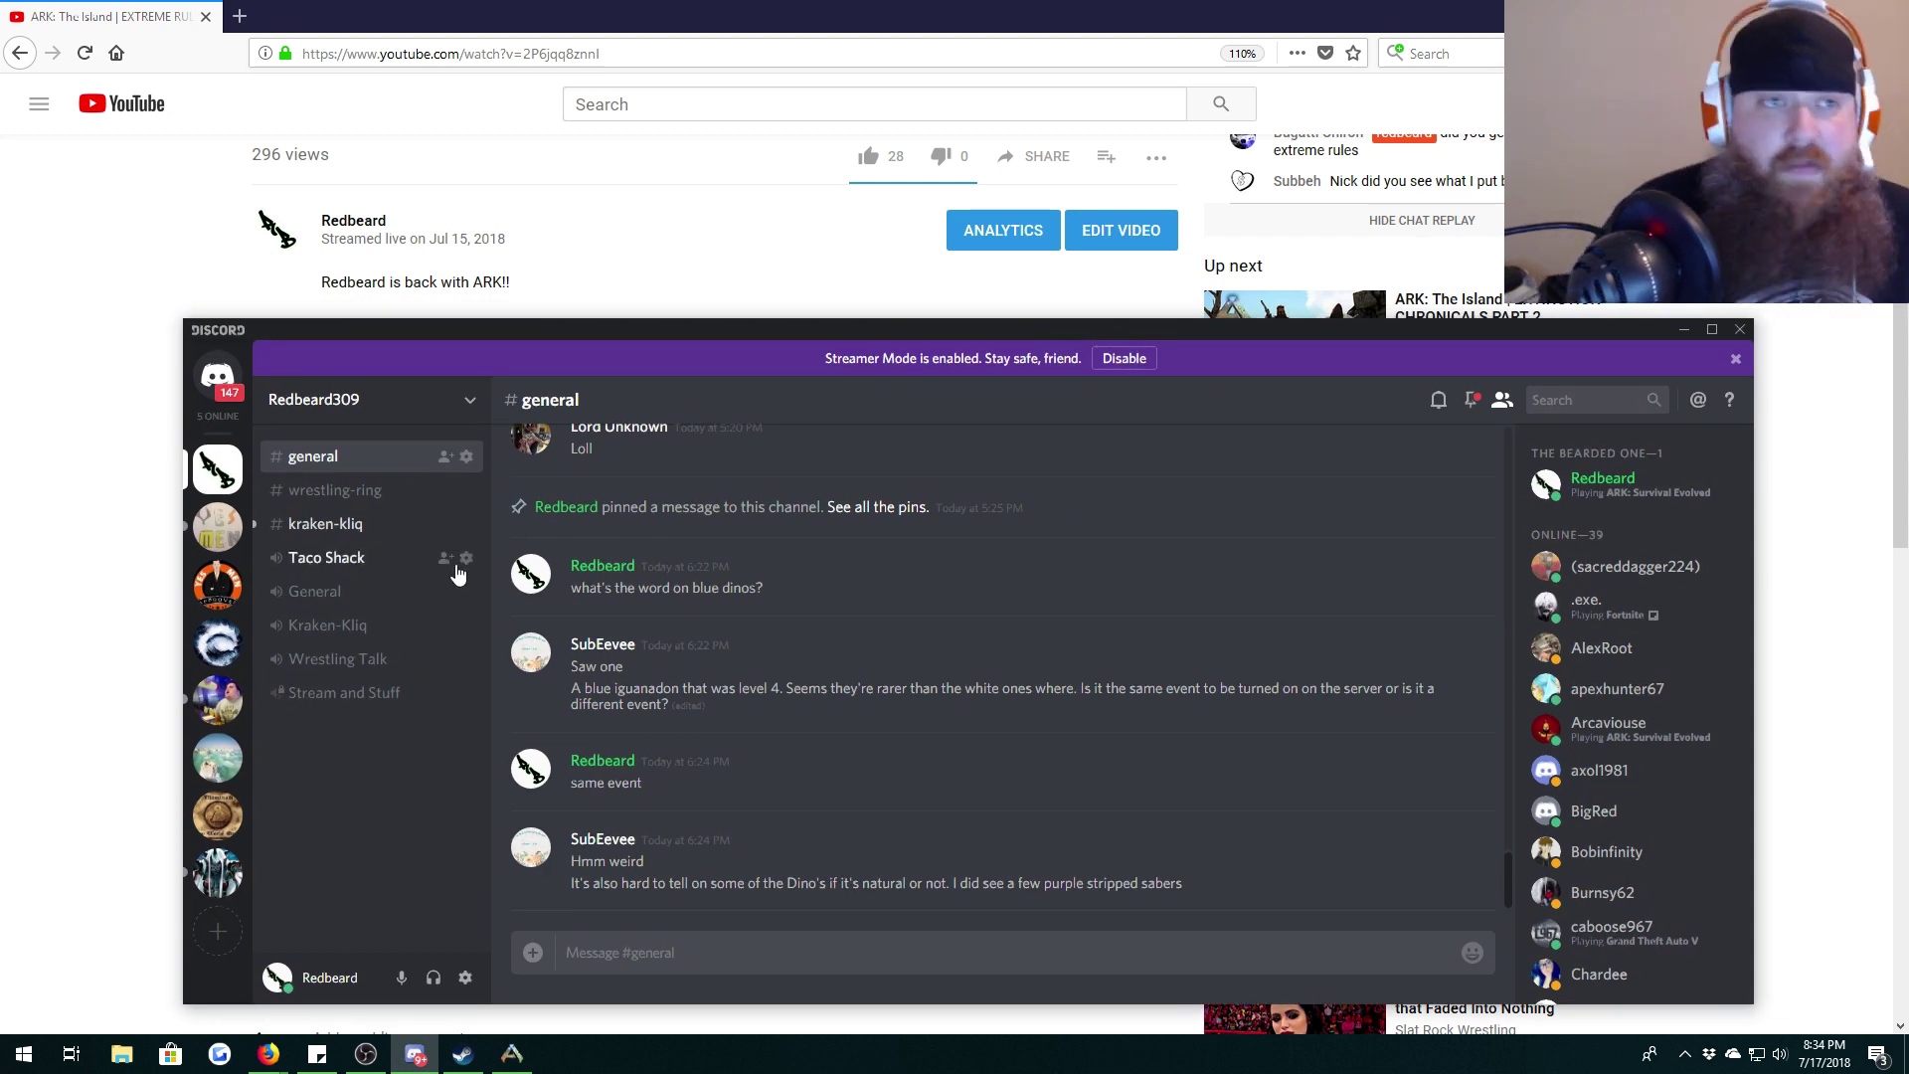
{"action": "left_click", "coordinate": [1472, 406]}
{"action": "scroll", "coordinate": [1275, 572], "scroll_direction": "down", "scroll_amount": 5}
{"action": "scroll", "coordinate": [1275, 571], "scroll_direction": "down", "scroll_amount": 5}
{"action": "scroll", "coordinate": [1194, 574], "scroll_direction": "down", "scroll_amount": 2}
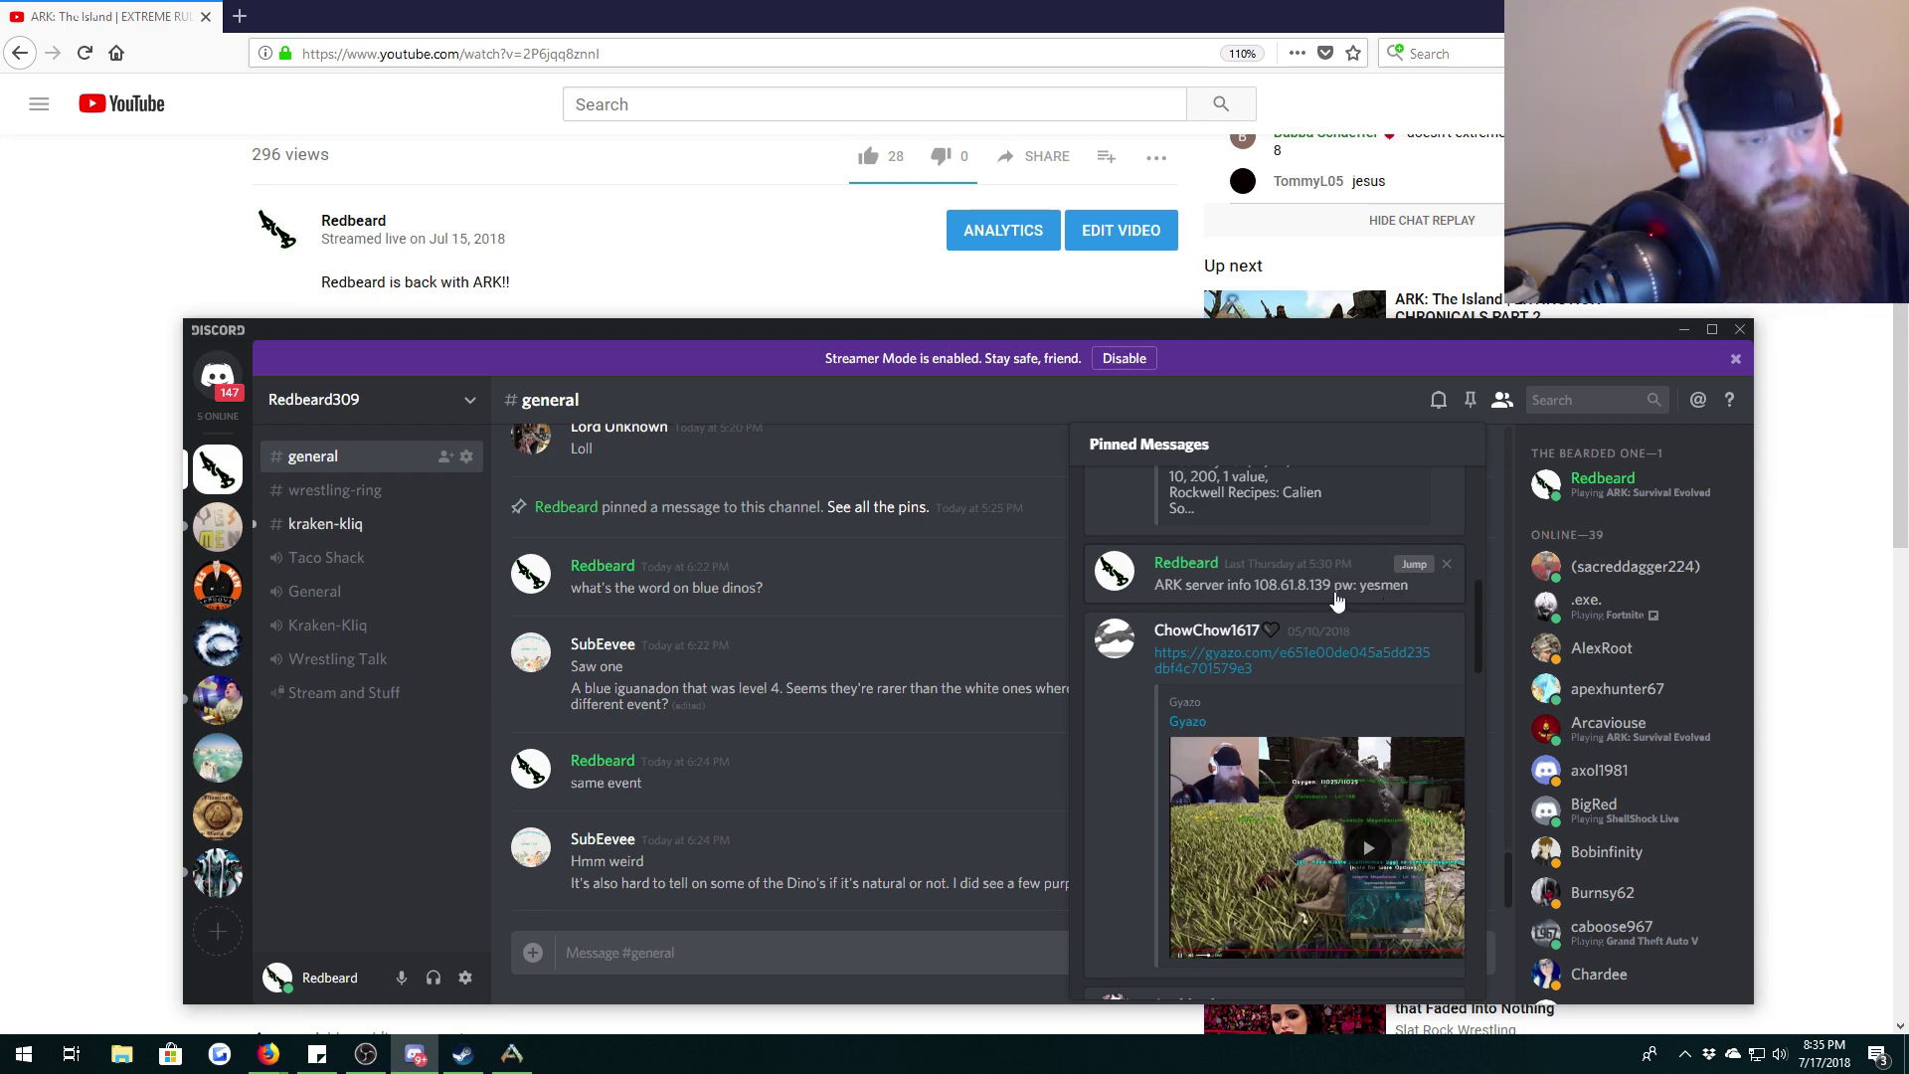
{"action": "left_click", "coordinate": [1413, 565]}
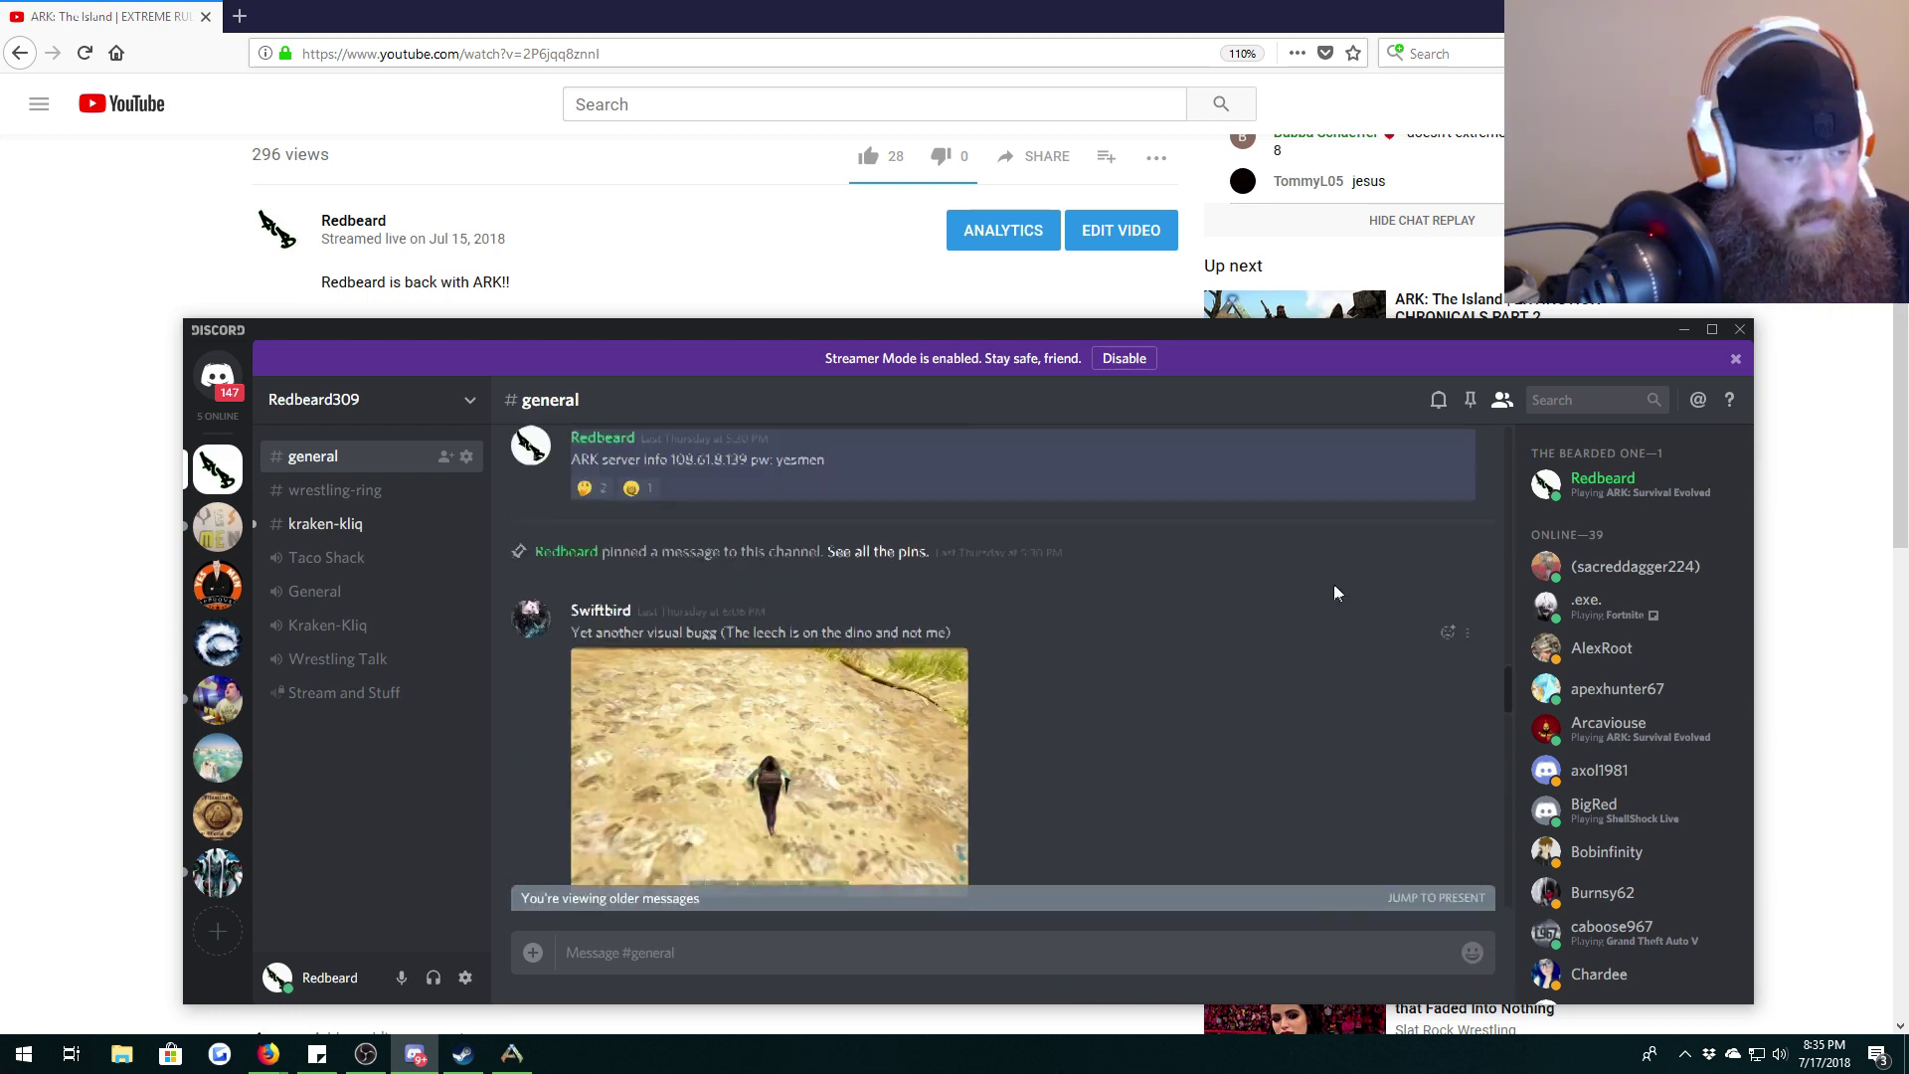
{"action": "left_click", "coordinate": [1470, 401]}
{"action": "scroll", "coordinate": [1312, 671], "scroll_direction": "down", "scroll_amount": 3}
{"action": "left_click", "coordinate": [1417, 566]}
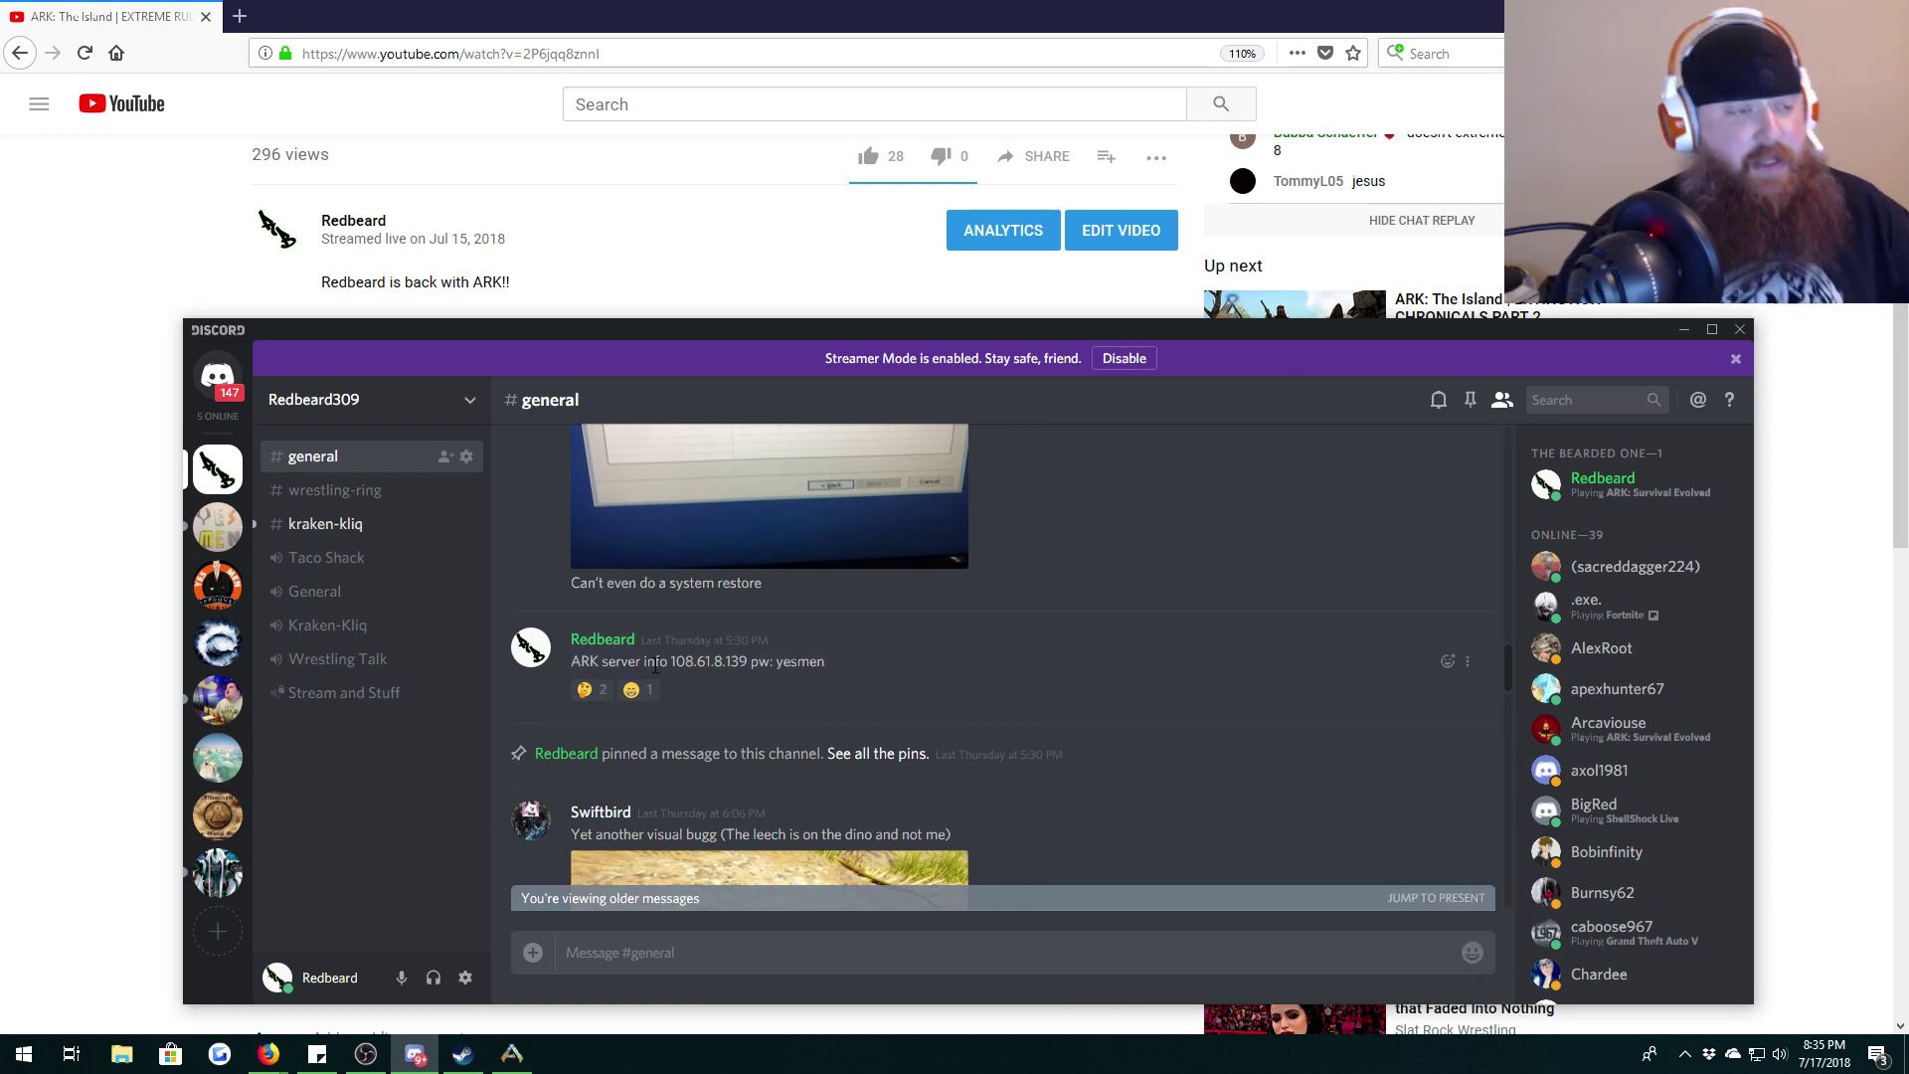
{"action": "mouse_move", "coordinate": [1014, 660]}
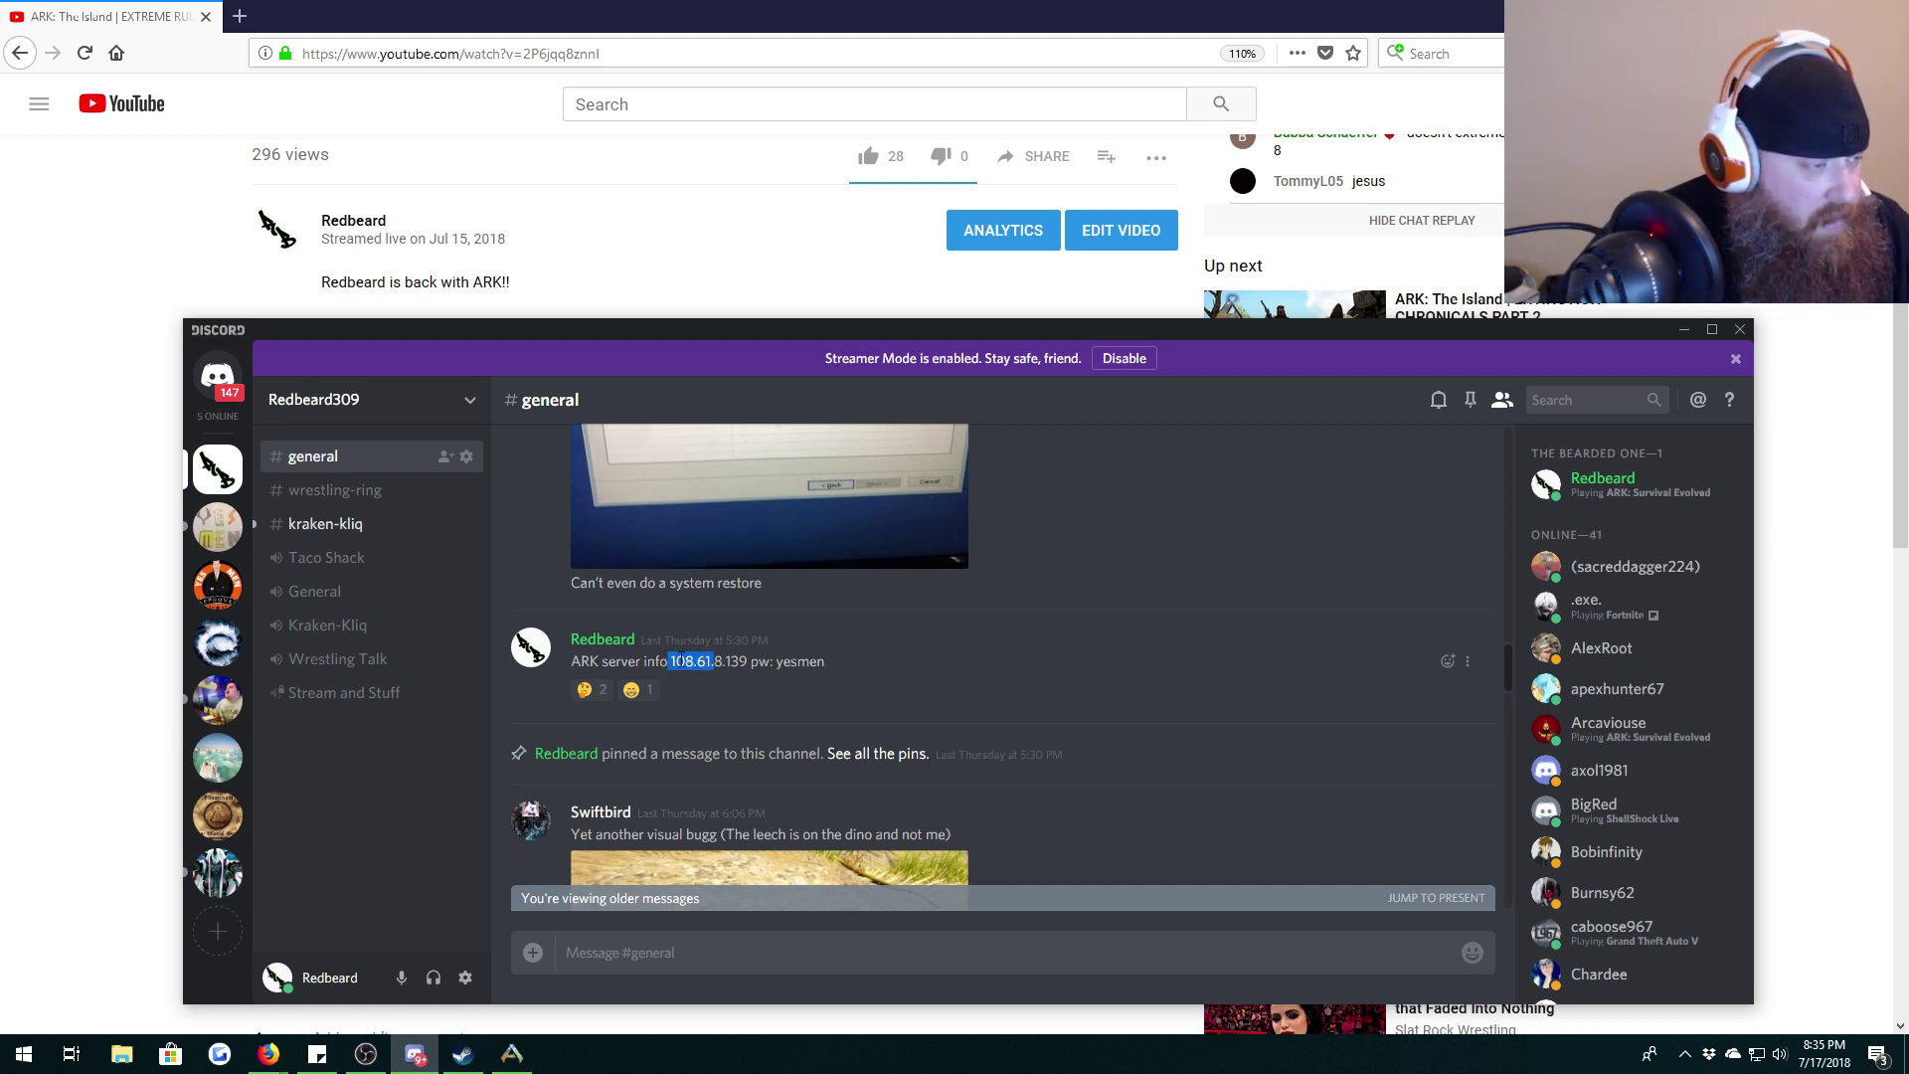
{"action": "right_click", "coordinate": [733, 661]}
{"action": "left_click", "coordinate": [768, 673]}
Step: Close Discord and open Steam's game server browser on the Favorites list
{"action": "left_click", "coordinate": [466, 1058]}
{"action": "left_click", "coordinate": [1739, 329]}
{"action": "left_click_drag", "start_coordinate": [993, 32], "coordinate": [895, 57]}
{"action": "left_click", "coordinate": [308, 57]}
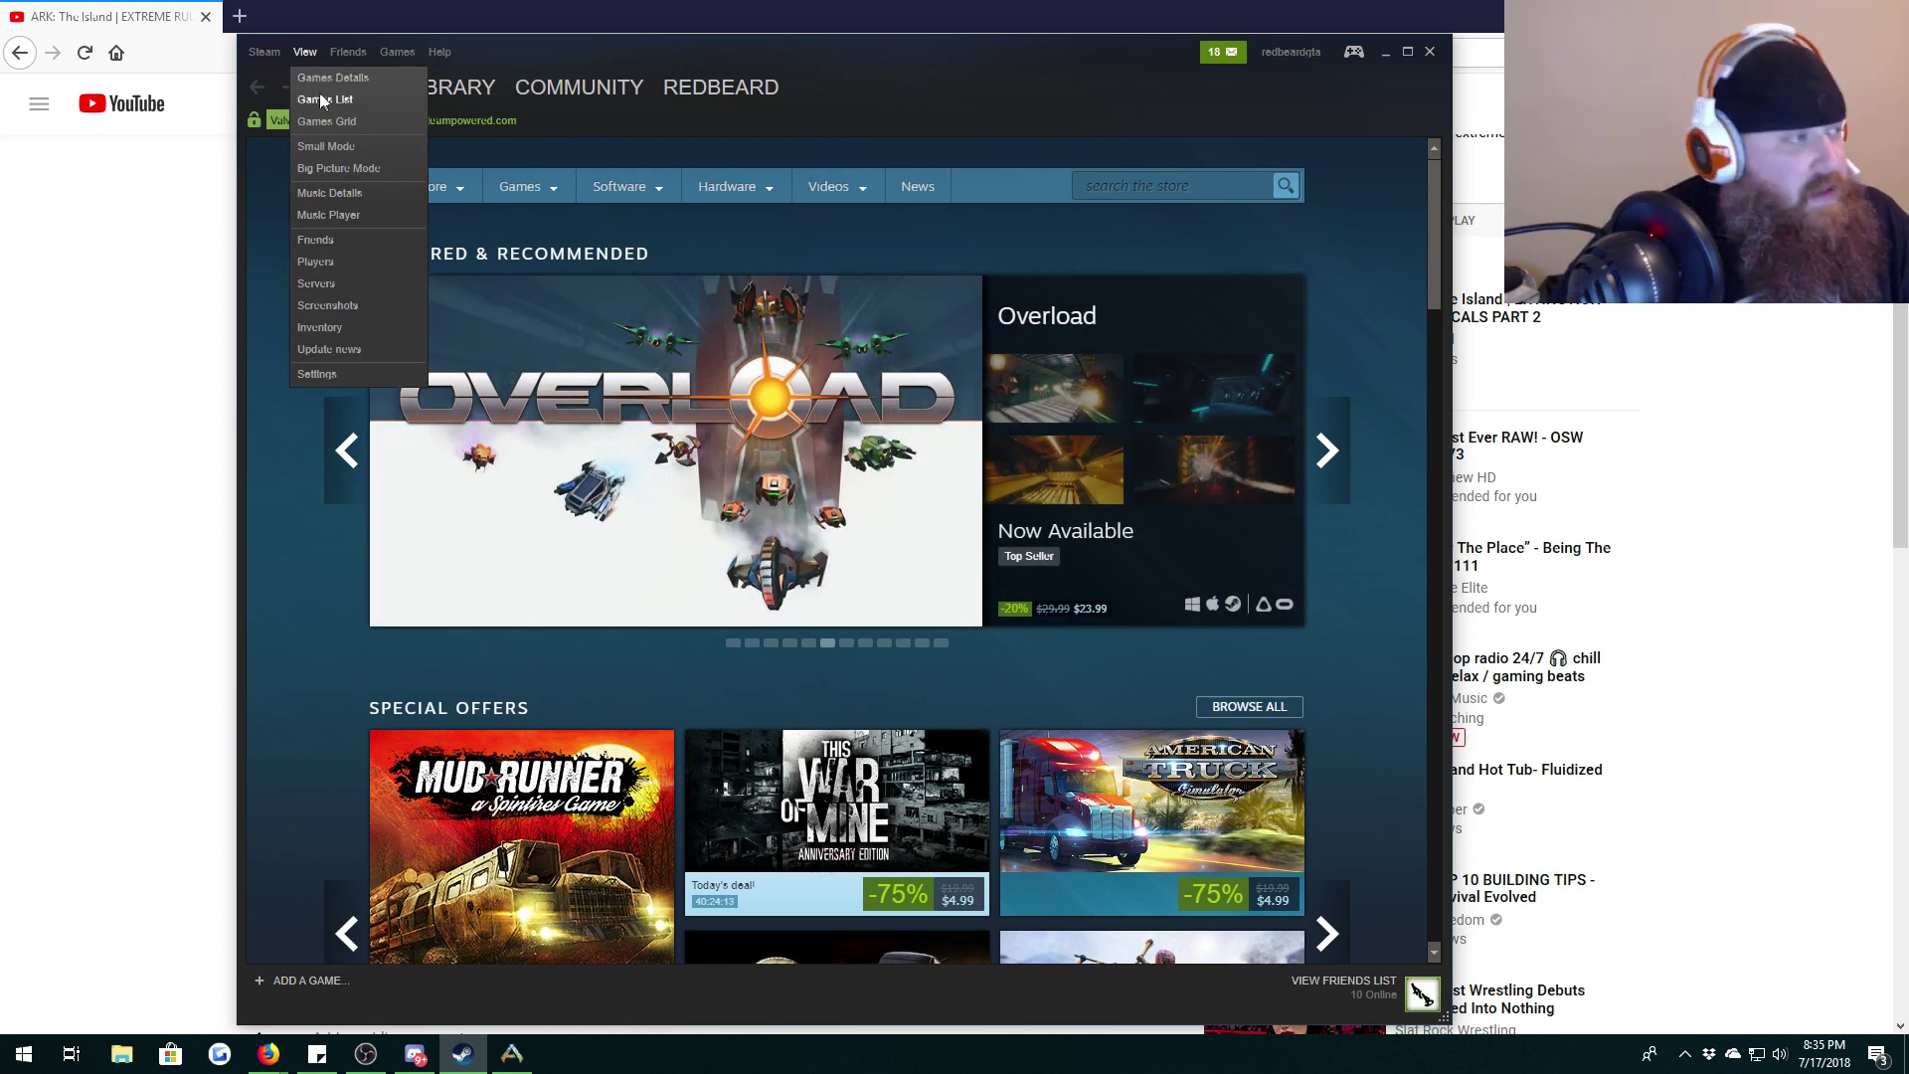
{"action": "left_click", "coordinate": [331, 281]}
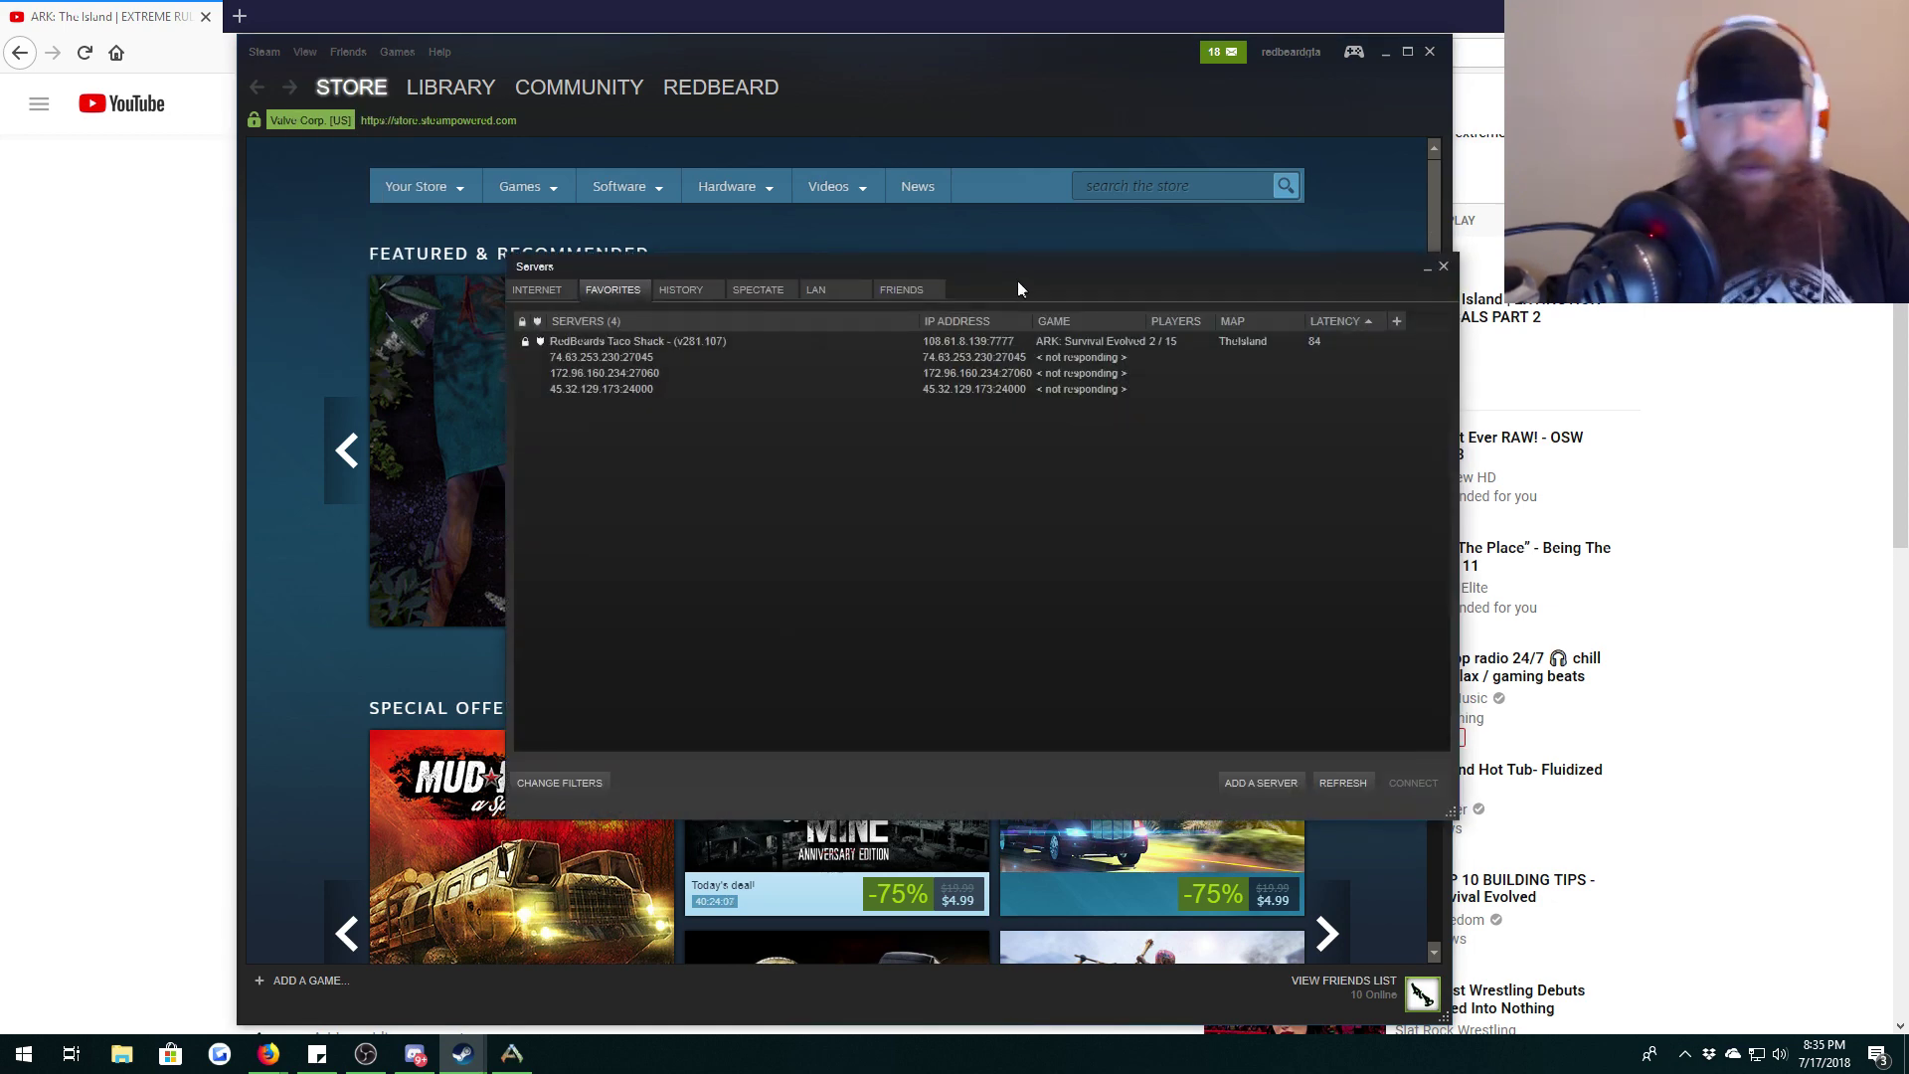
{"action": "left_click_drag", "start_coordinate": [1020, 283], "coordinate": [991, 283]}
{"action": "left_click", "coordinate": [512, 293]}
{"action": "left_click", "coordinate": [588, 295]}
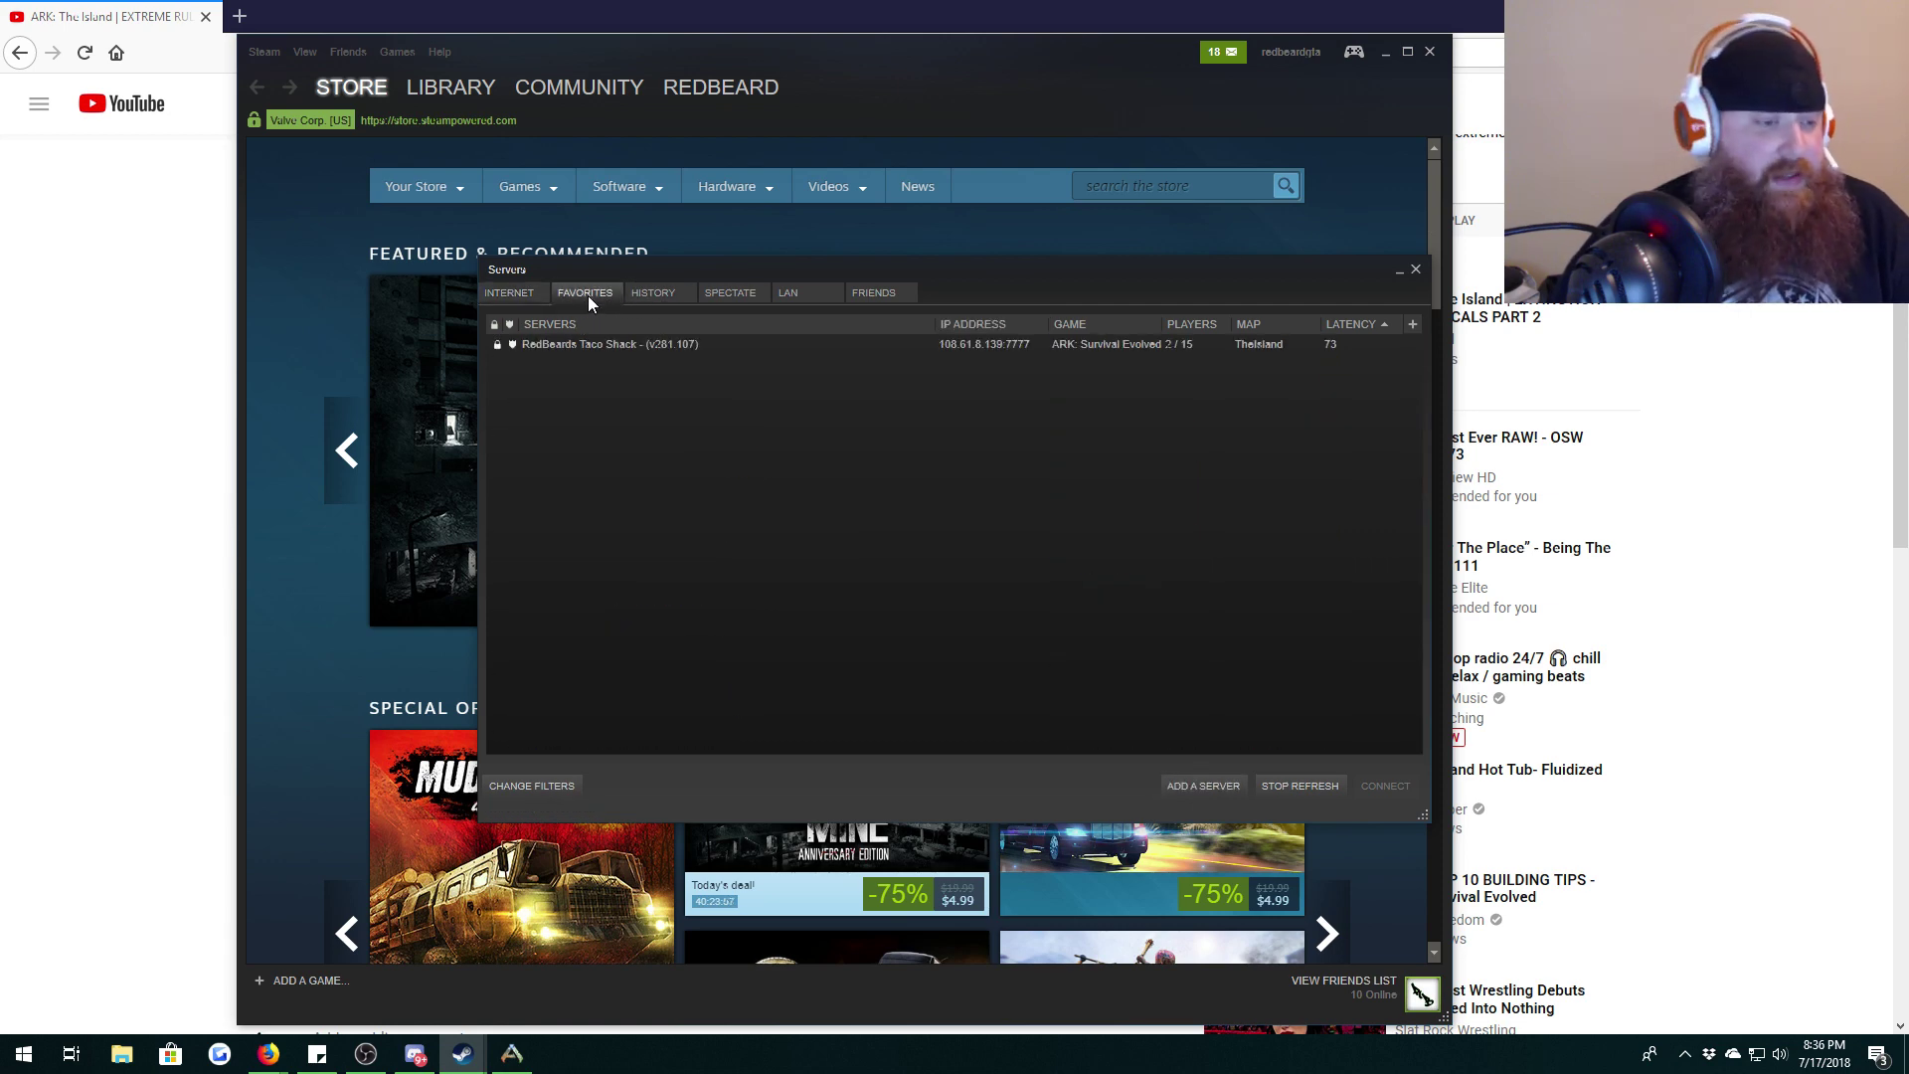
Step: Add server 108.61.8.139 to Steam favorites and close the server browser
{"action": "right_click", "coordinate": [639, 447]}
{"action": "left_click", "coordinate": [666, 458]}
{"action": "right_click", "coordinate": [737, 515]}
{"action": "left_click", "coordinate": [761, 569]}
{"action": "left_click", "coordinate": [1112, 518]}
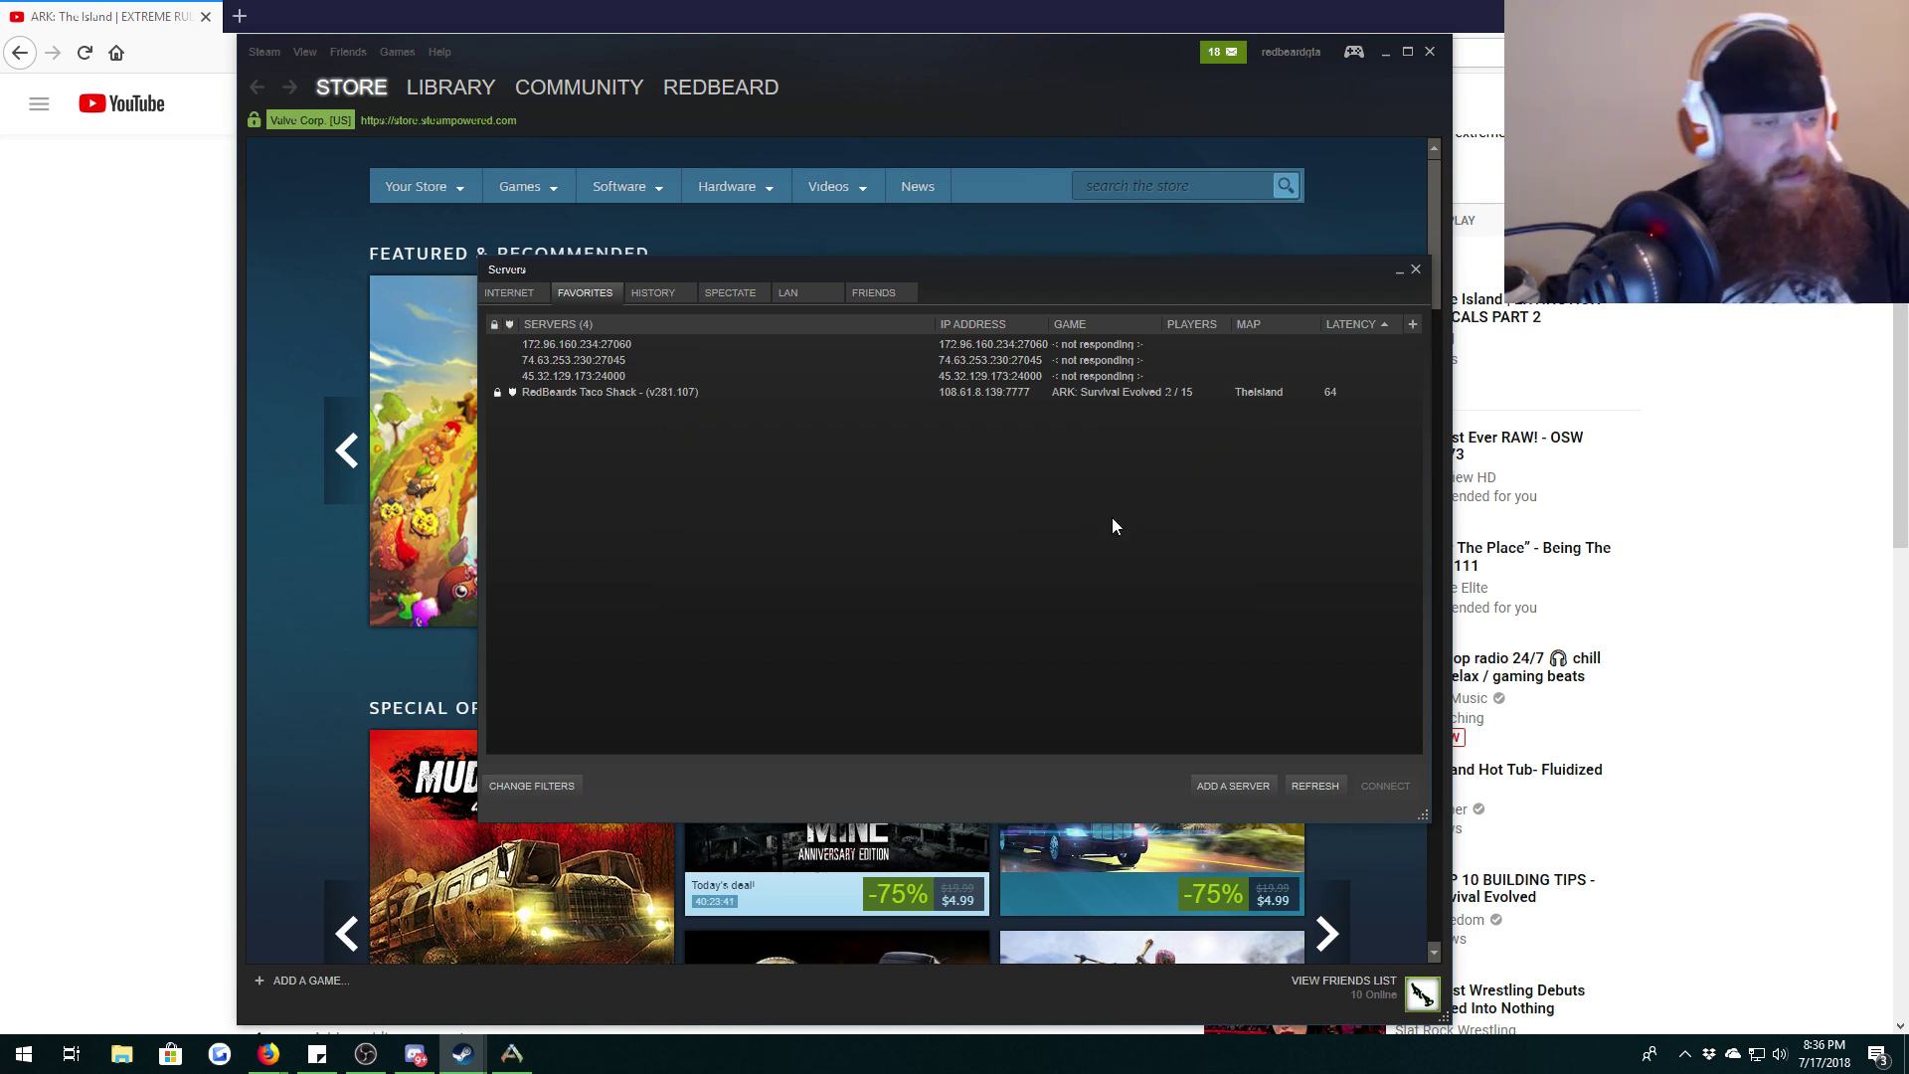
{"action": "left_click", "coordinate": [1416, 269]}
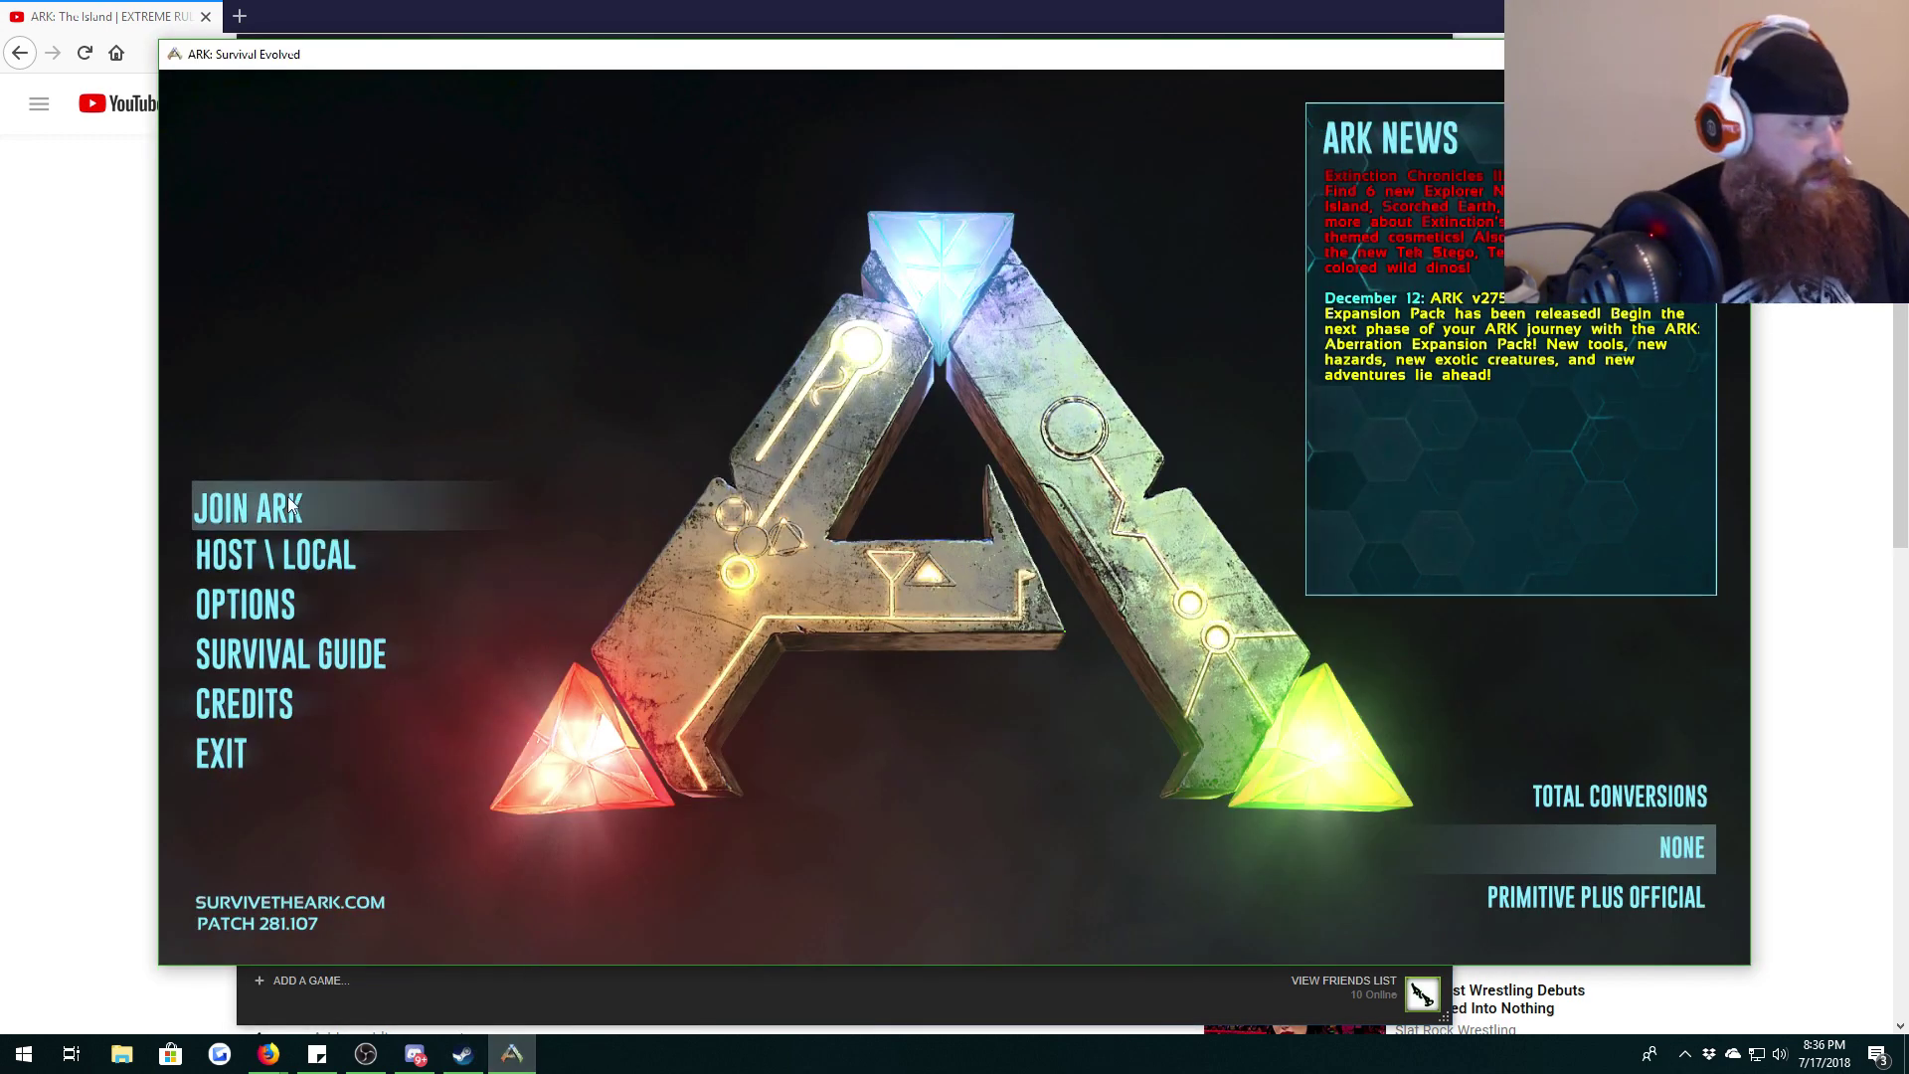
Step: Filter ARK sessions to Favorites and join RedBeards Taco Shack with its password
{"action": "left_click", "coordinate": [249, 507]}
{"action": "left_click", "coordinate": [739, 271]}
{"action": "left_click", "coordinate": [604, 855]}
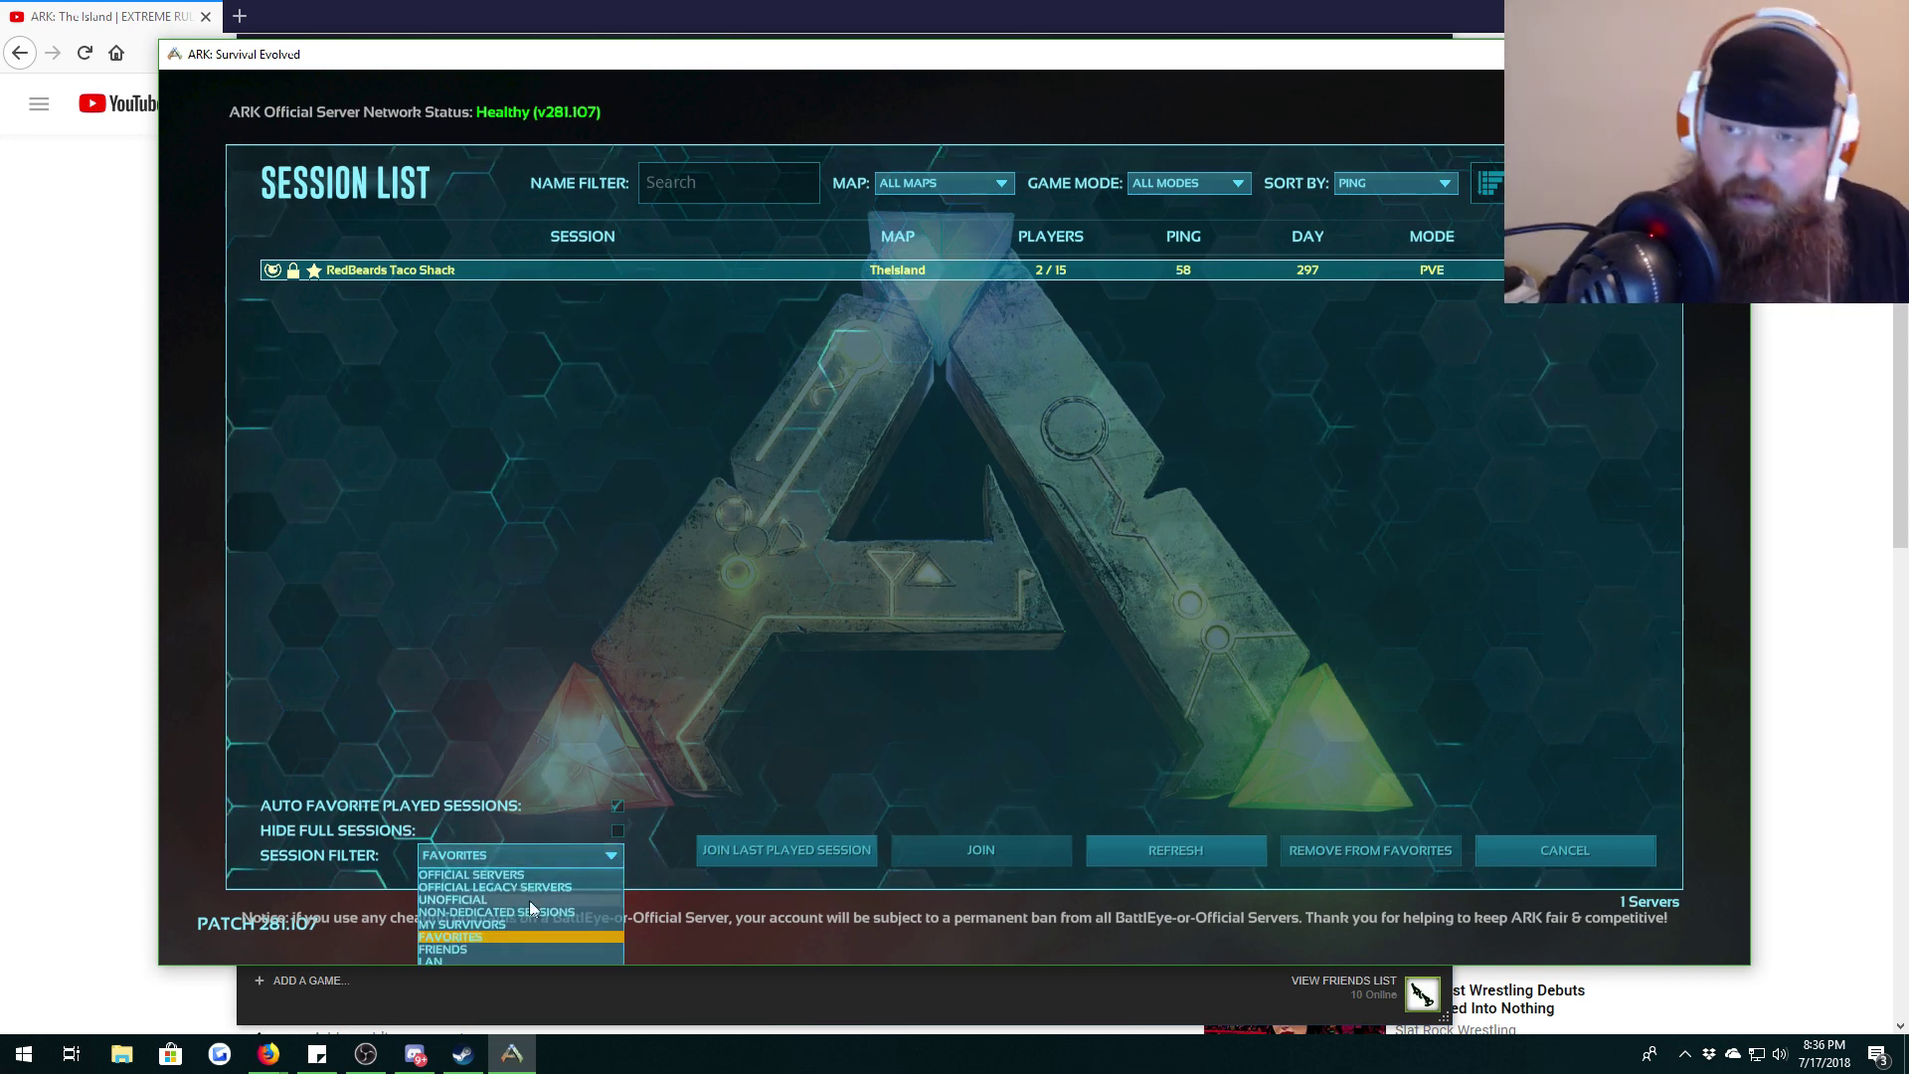
{"action": "left_click", "coordinate": [481, 938]}
{"action": "left_click", "coordinate": [920, 268]}
{"action": "left_click", "coordinate": [980, 849]}
{"action": "type", "text": "******"}
{"action": "left_click", "coordinate": [856, 582]}
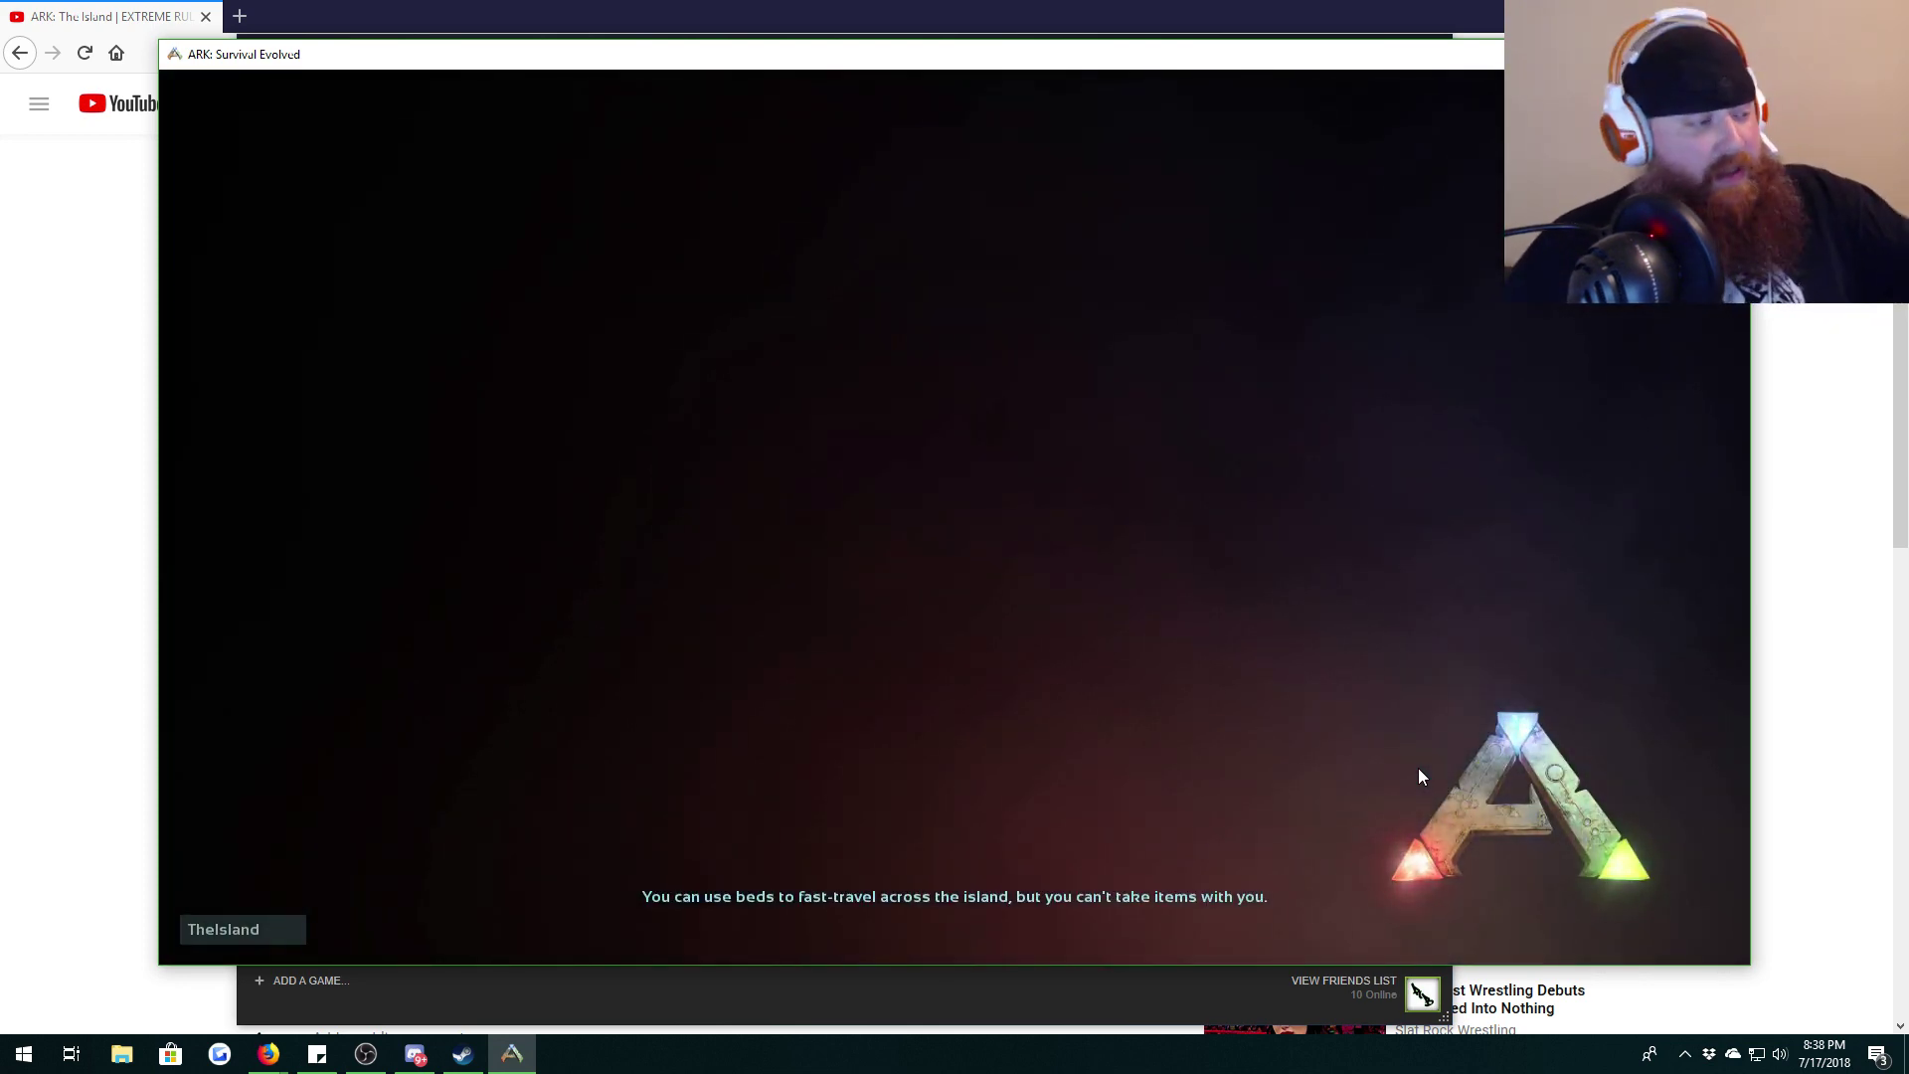
Step: Look around in-game and switch to a third-person view of the armored character
{"action": "key", "text": "w"}
{"action": "key", "text": "k"}
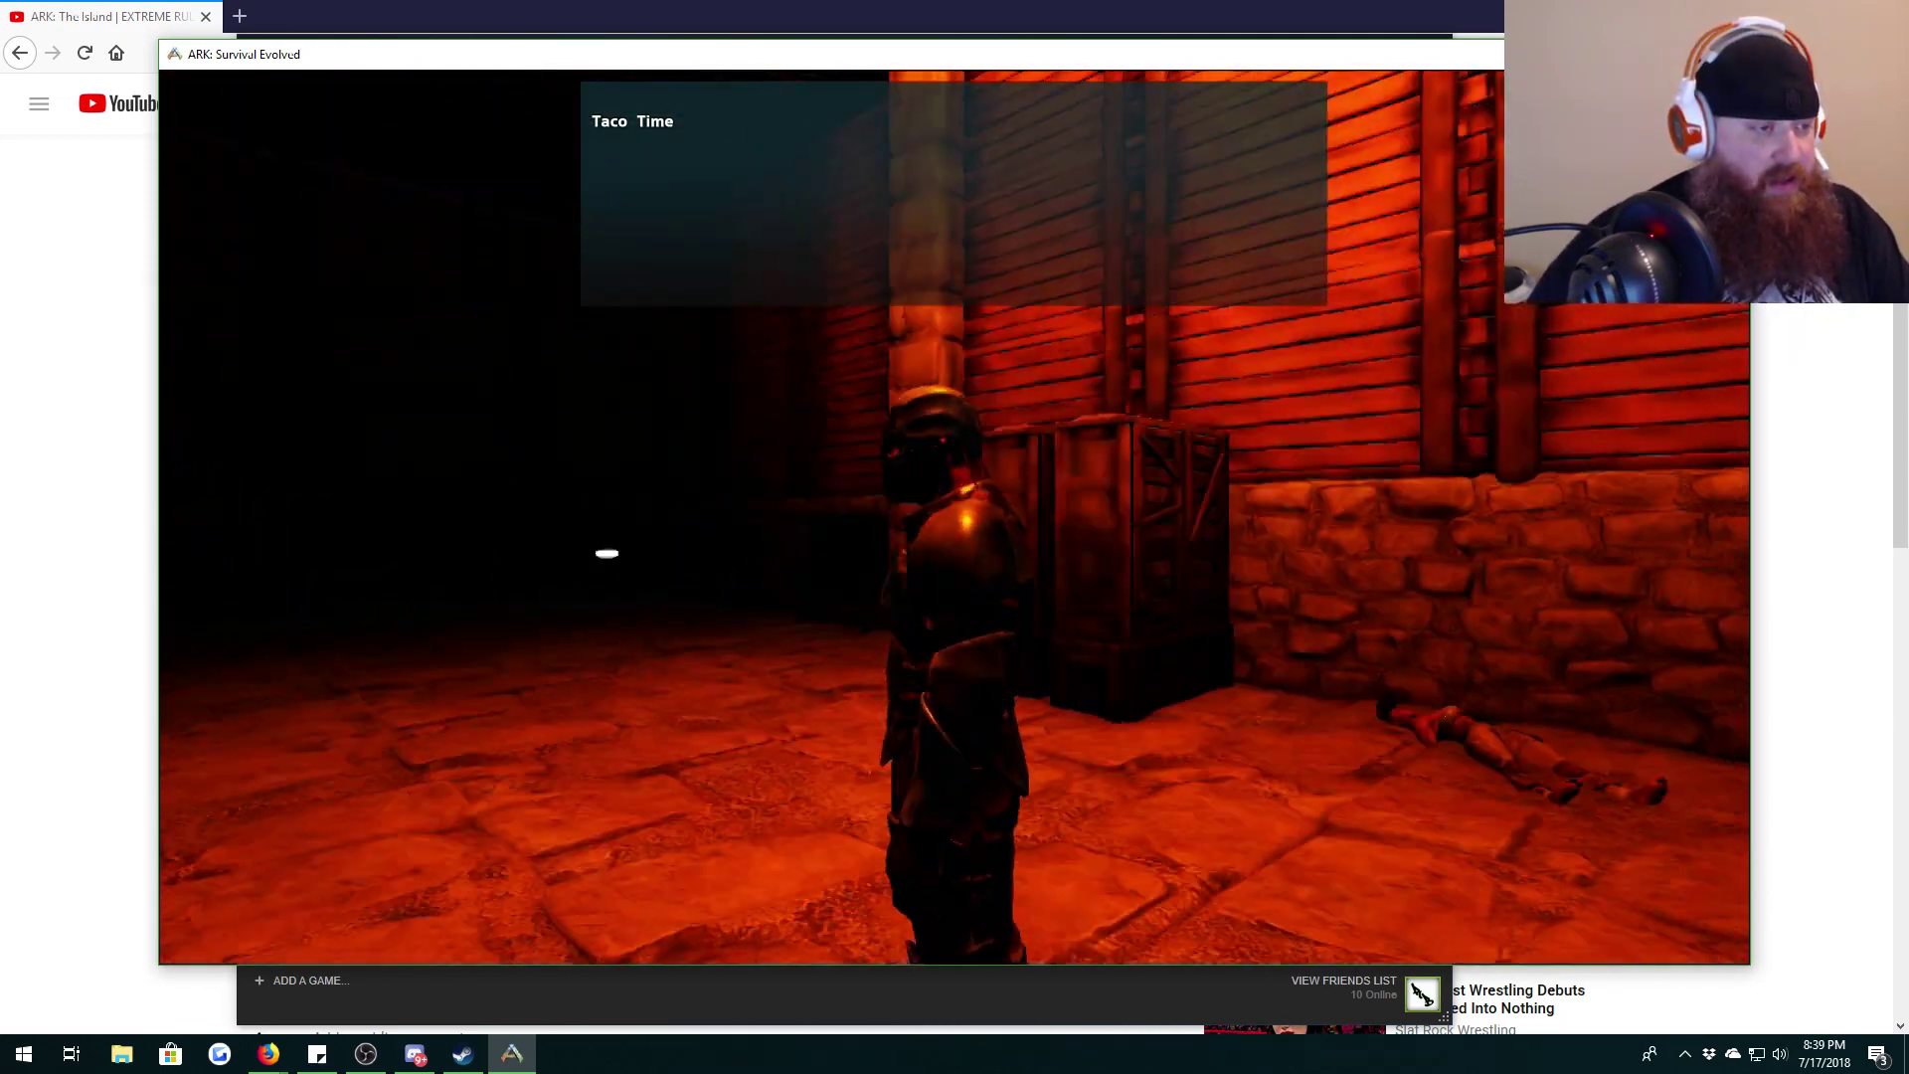